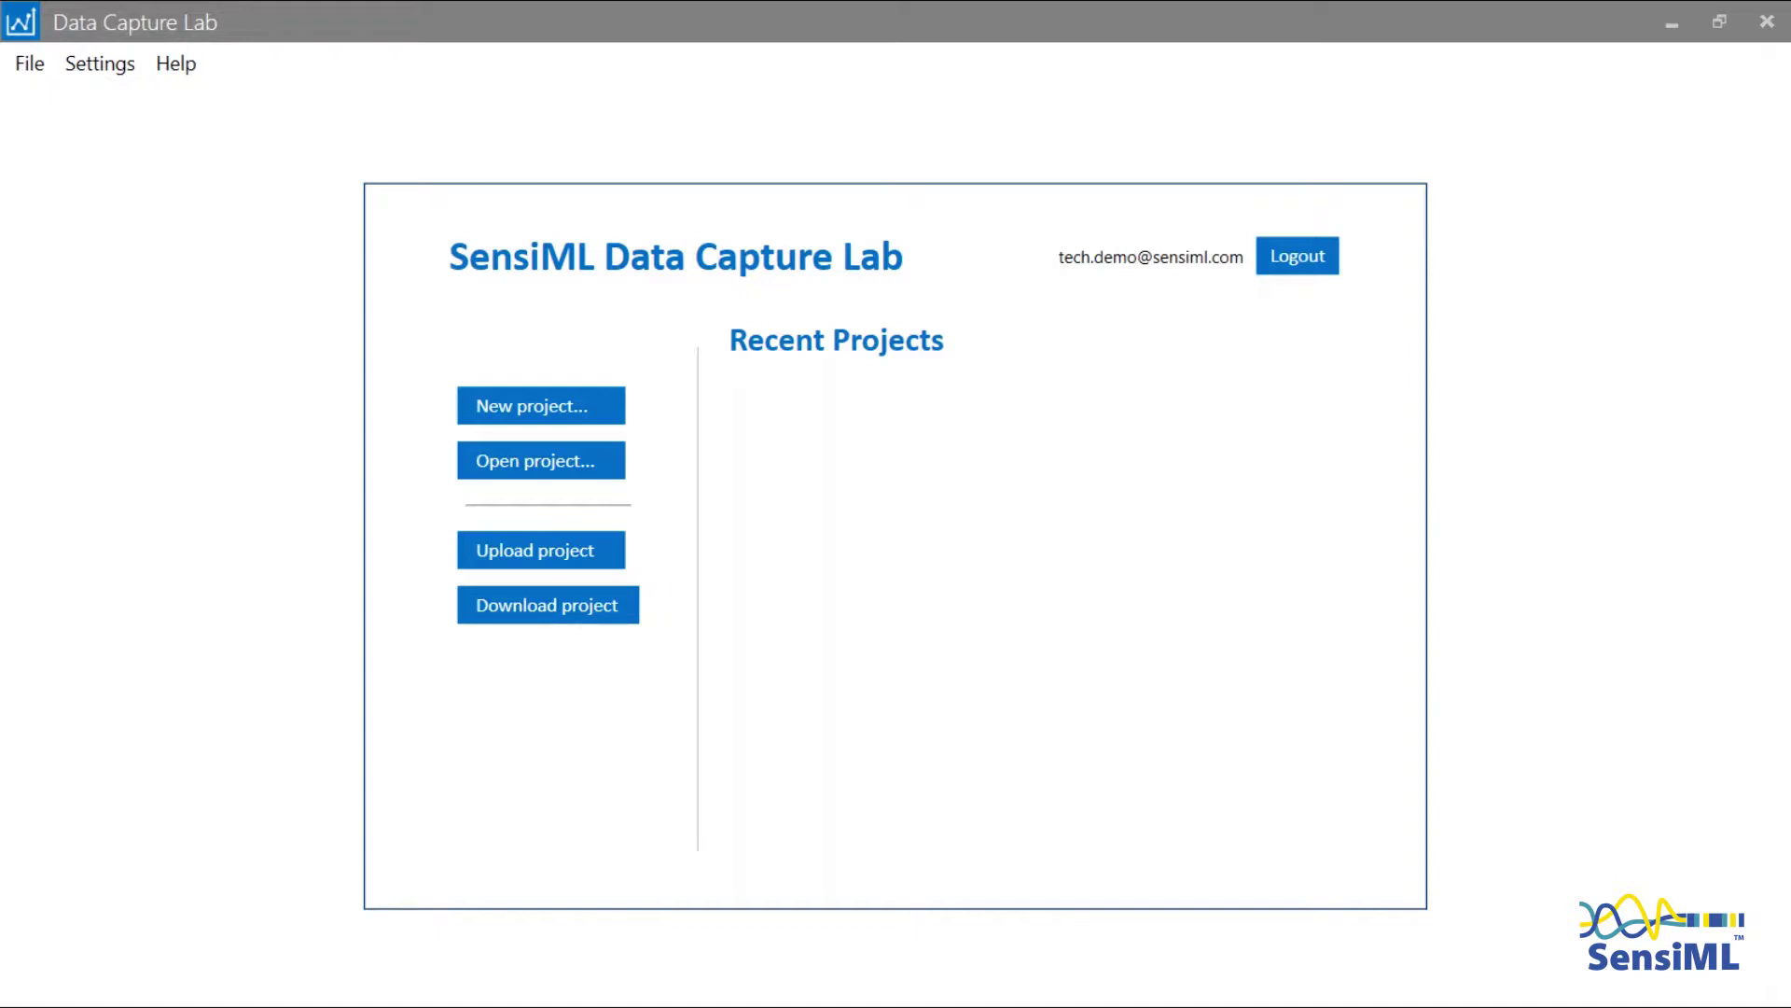
Step: Open the Upload project to the cloud dialog from the start screen
key("alt")
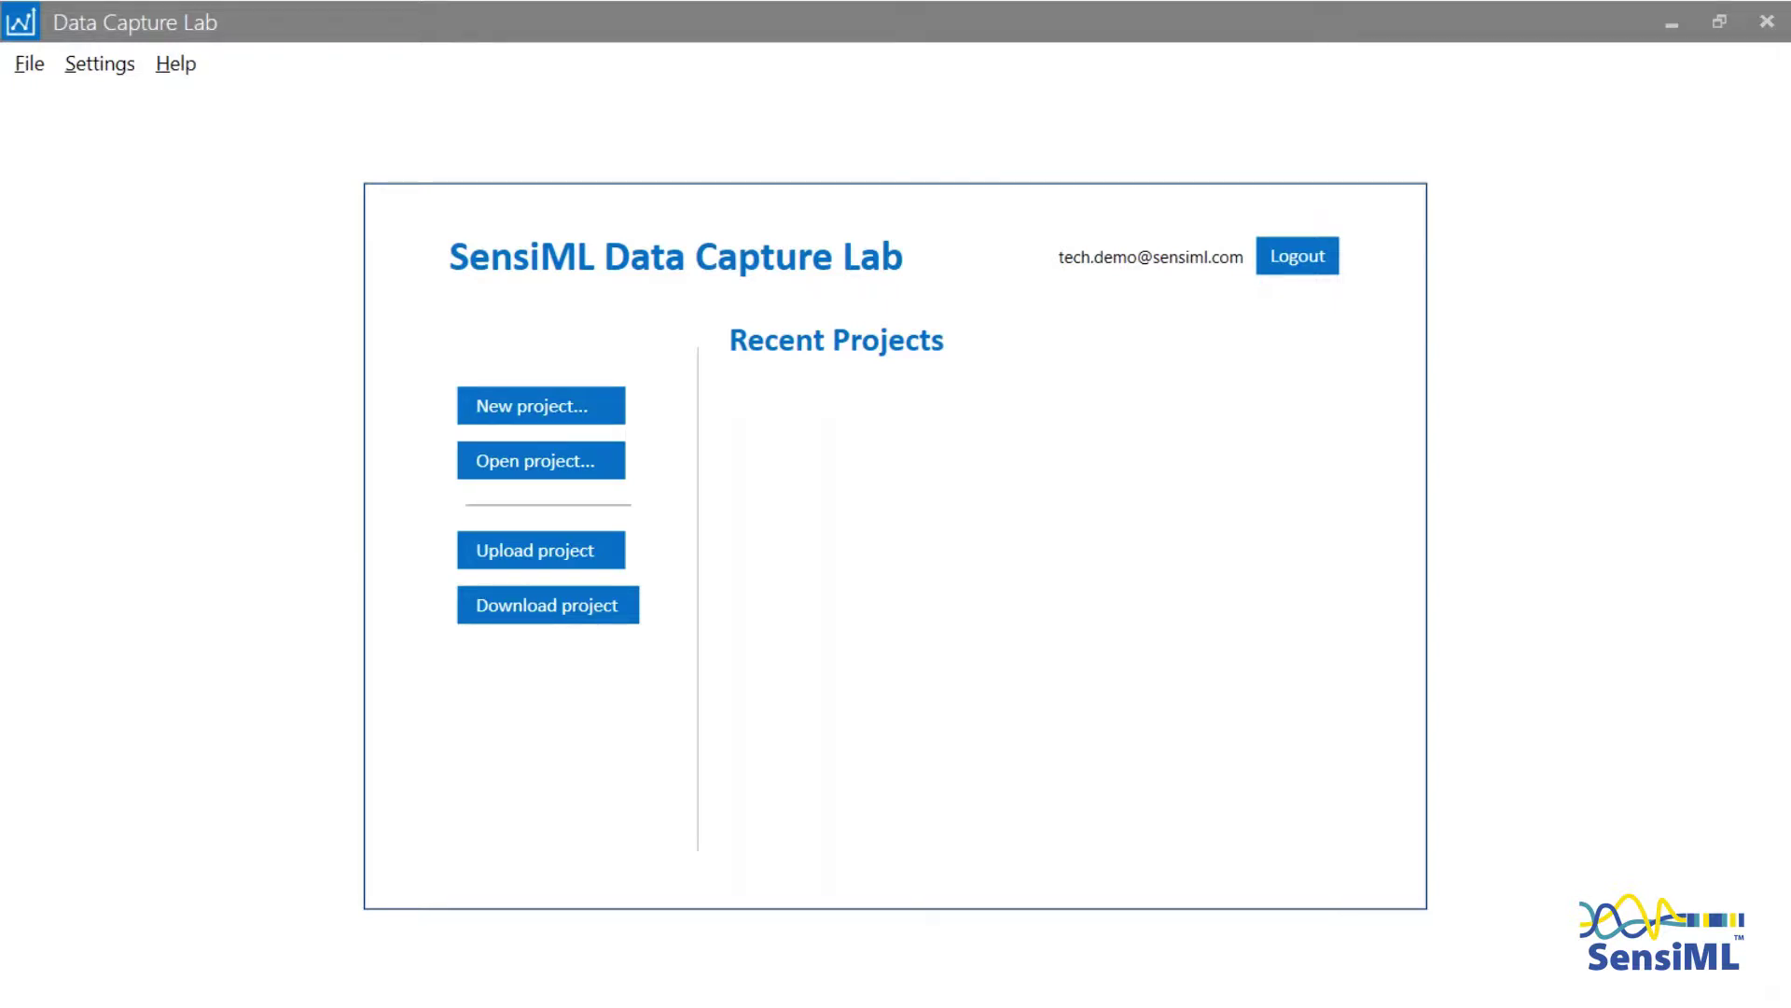
left_click(555, 549)
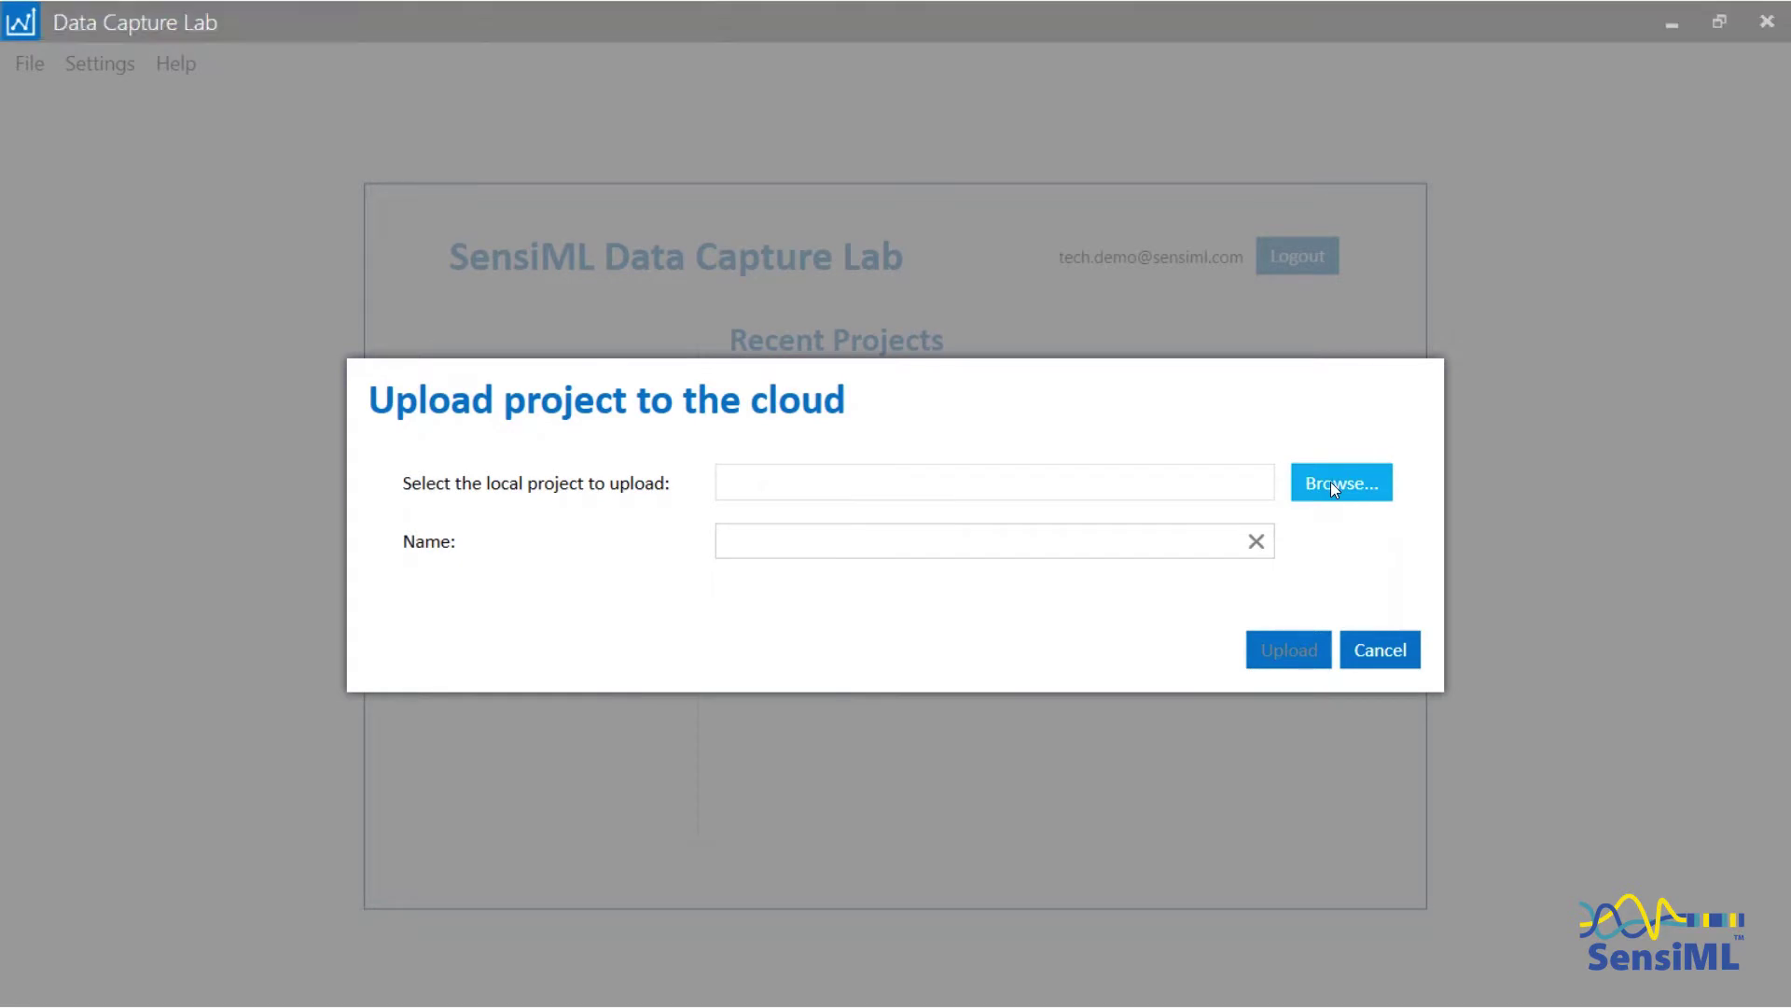
Step: Upload Downloads > Slide Demo > Slide Demo.dclproj to the cloud named 'Slide Demo 2'
left_click(1330, 481)
scroll(131, 288, "up", 2)
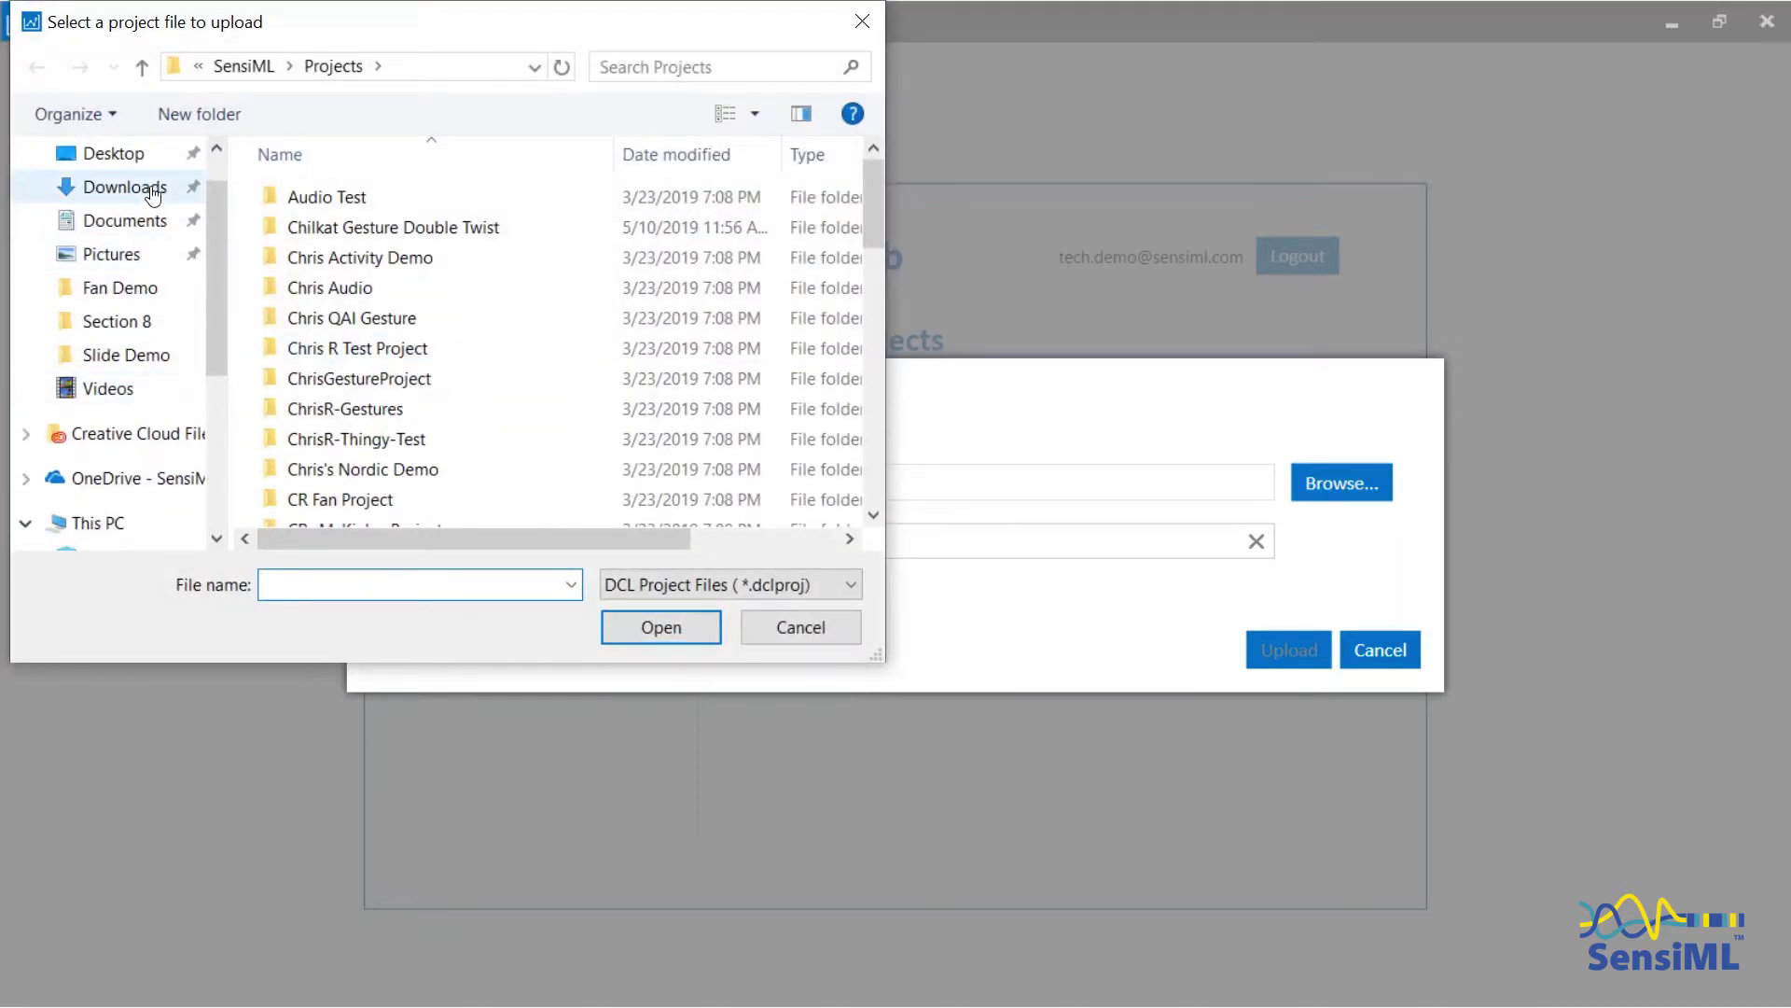
left_click(130, 203)
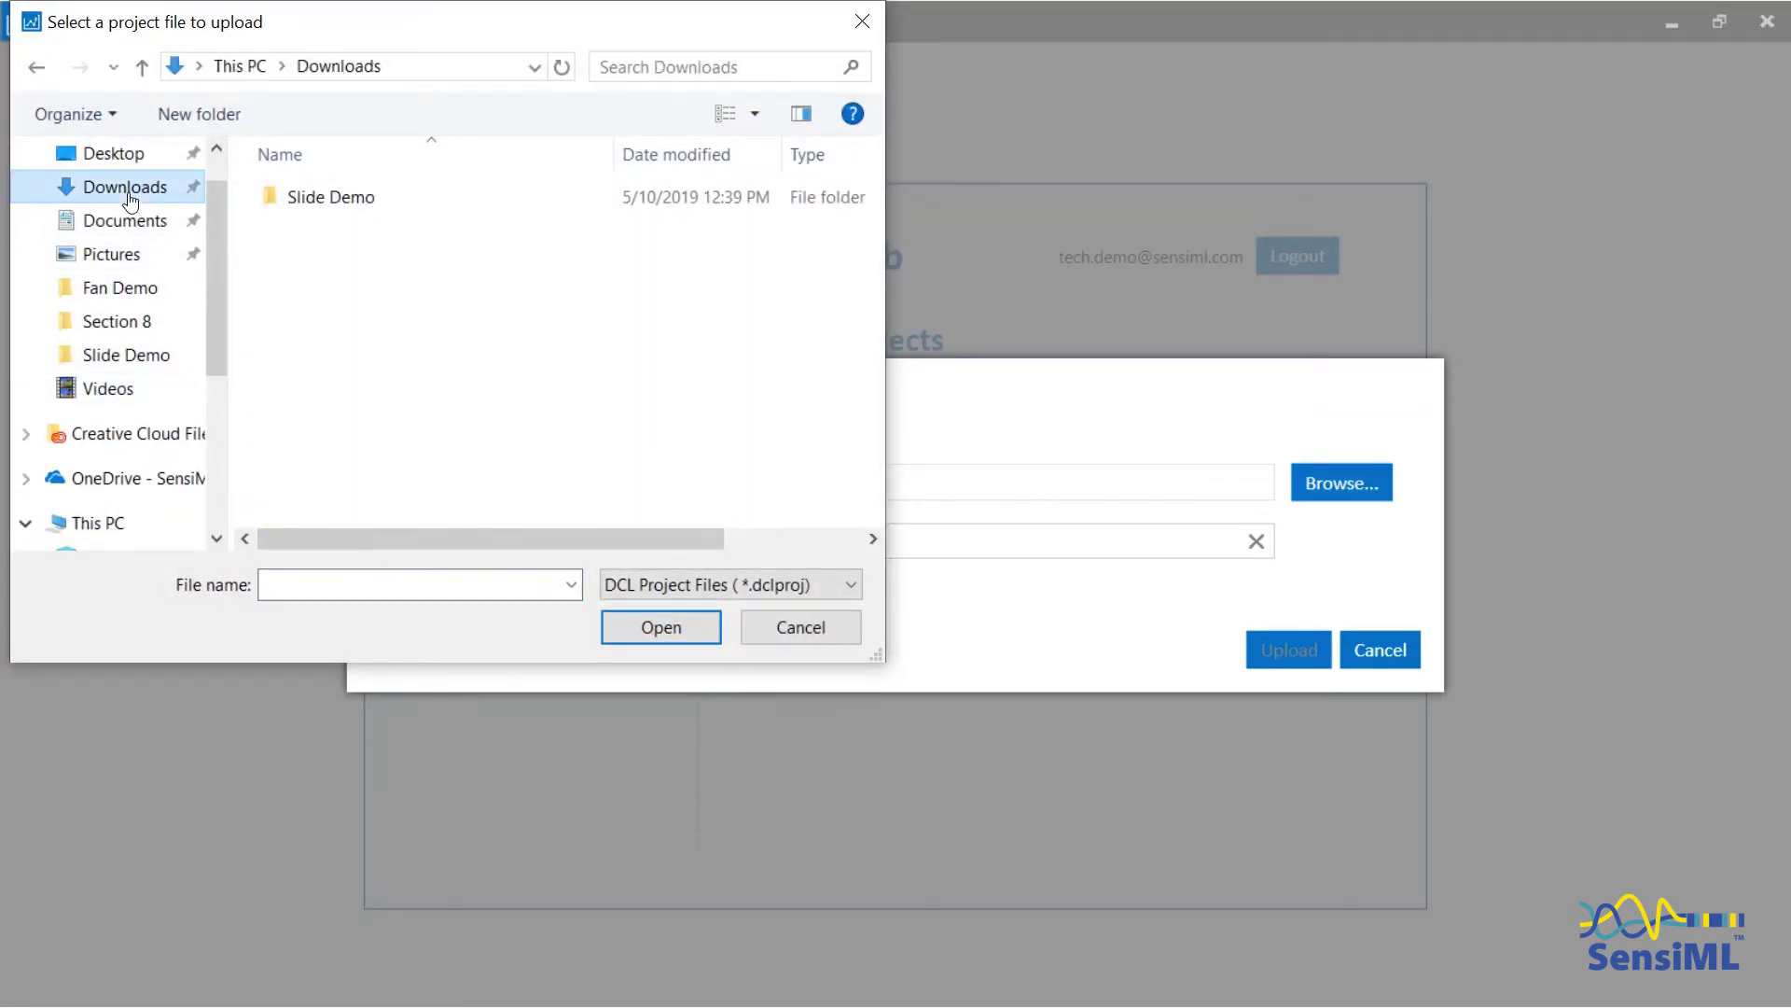
double_click(316, 208)
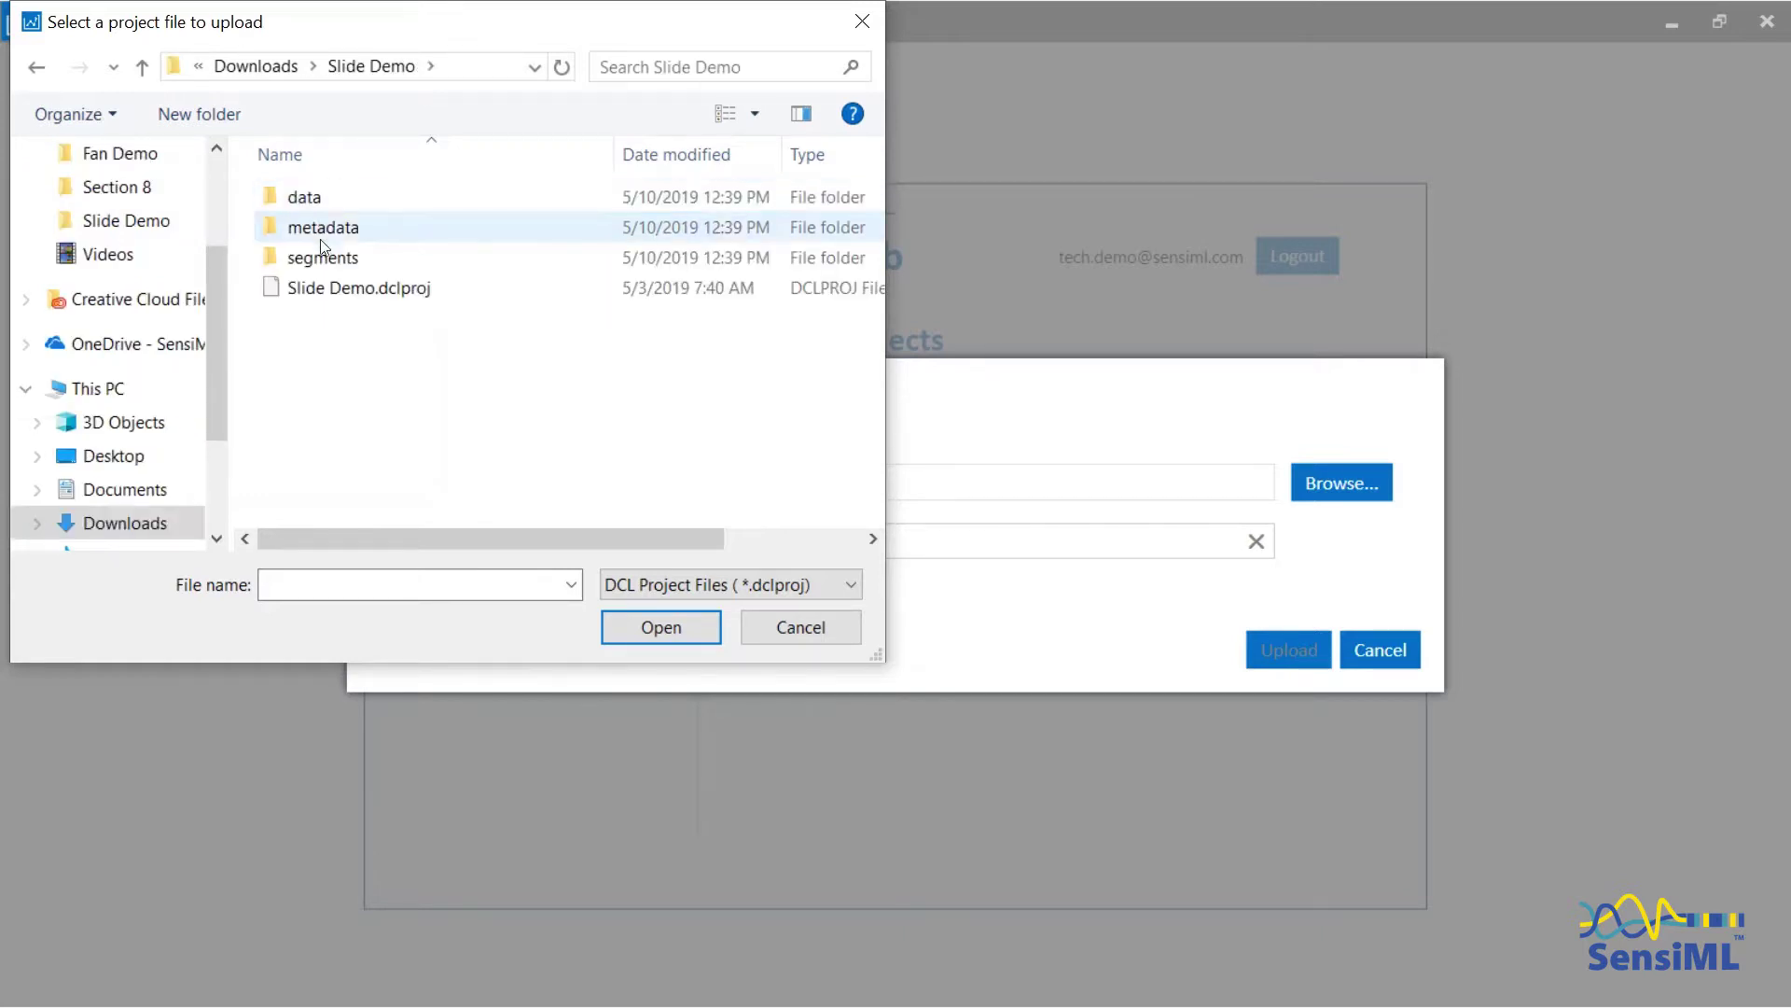
double_click(343, 290)
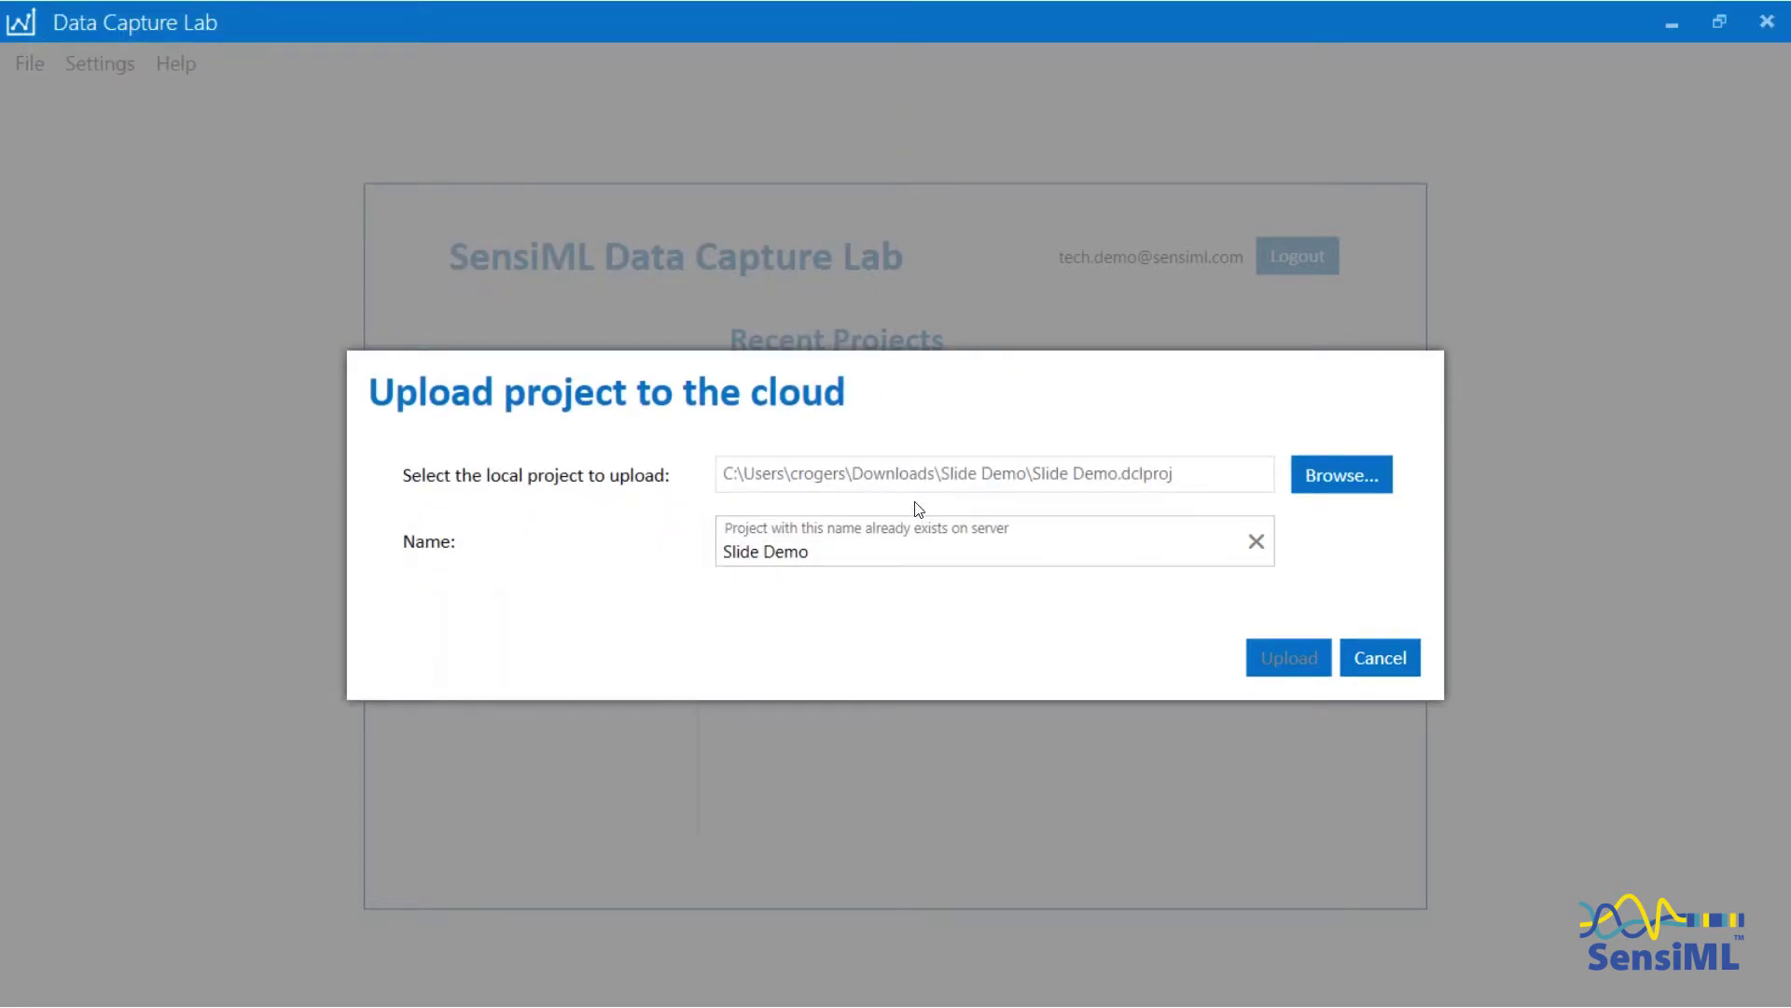
left_click(882, 548)
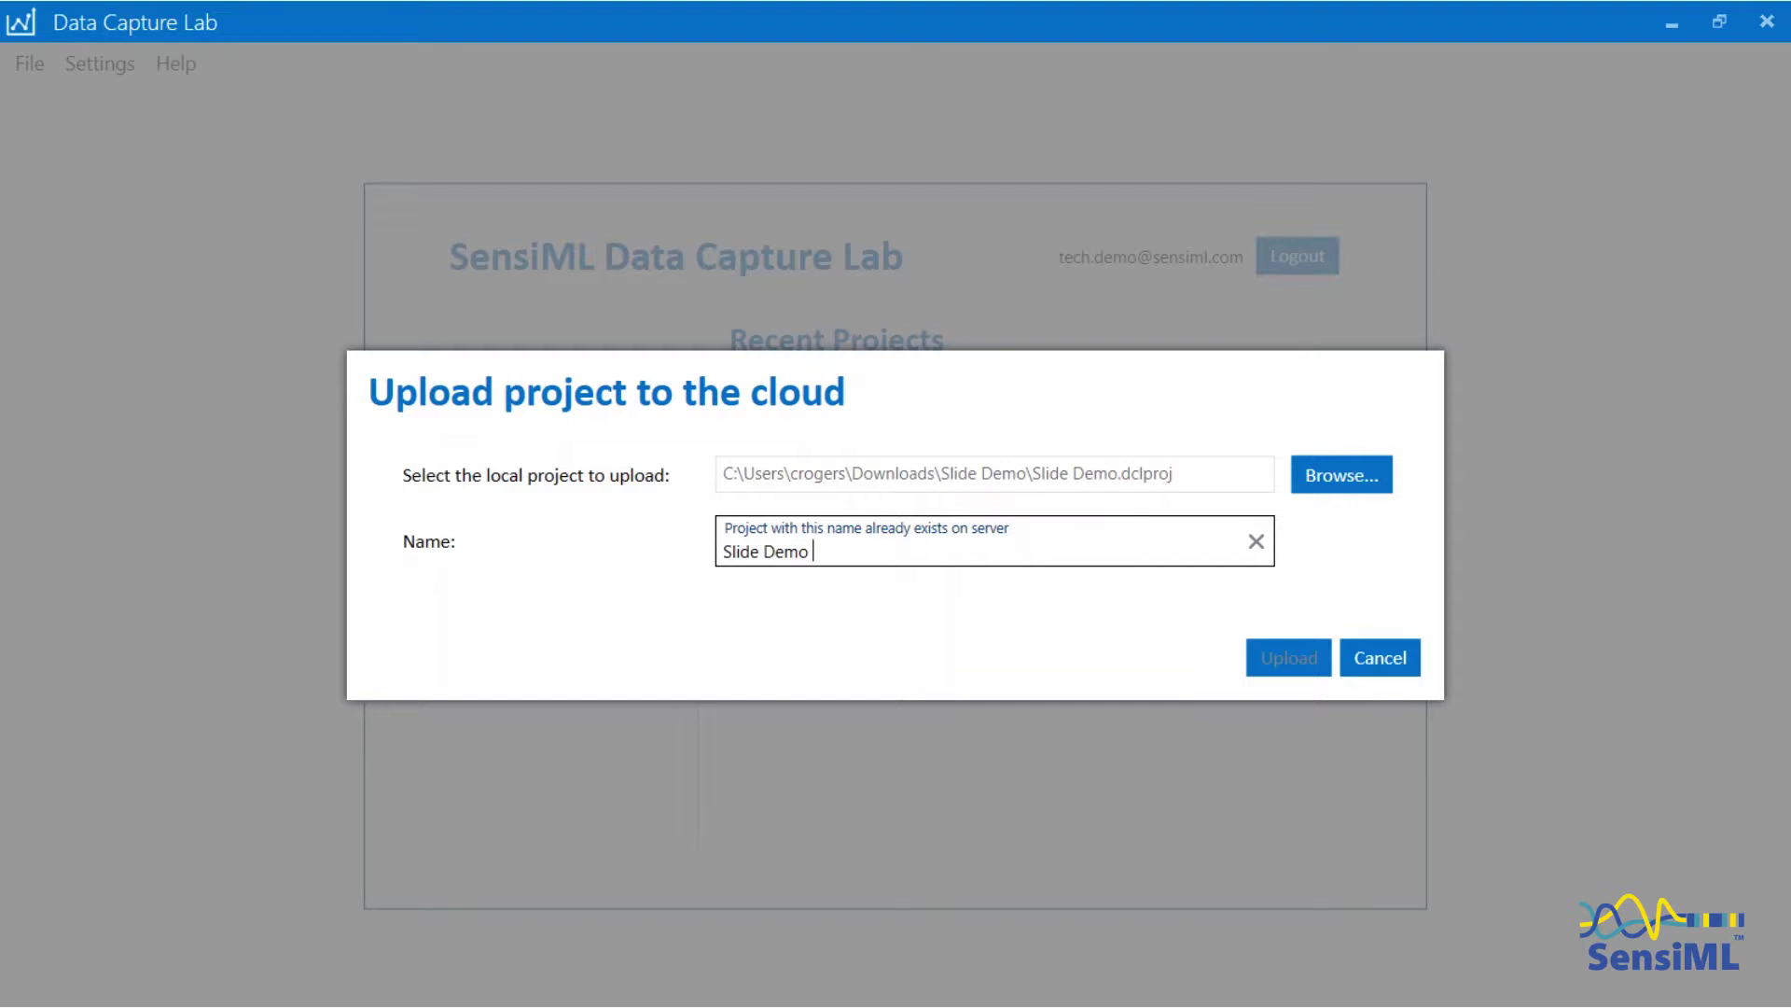
type("2")
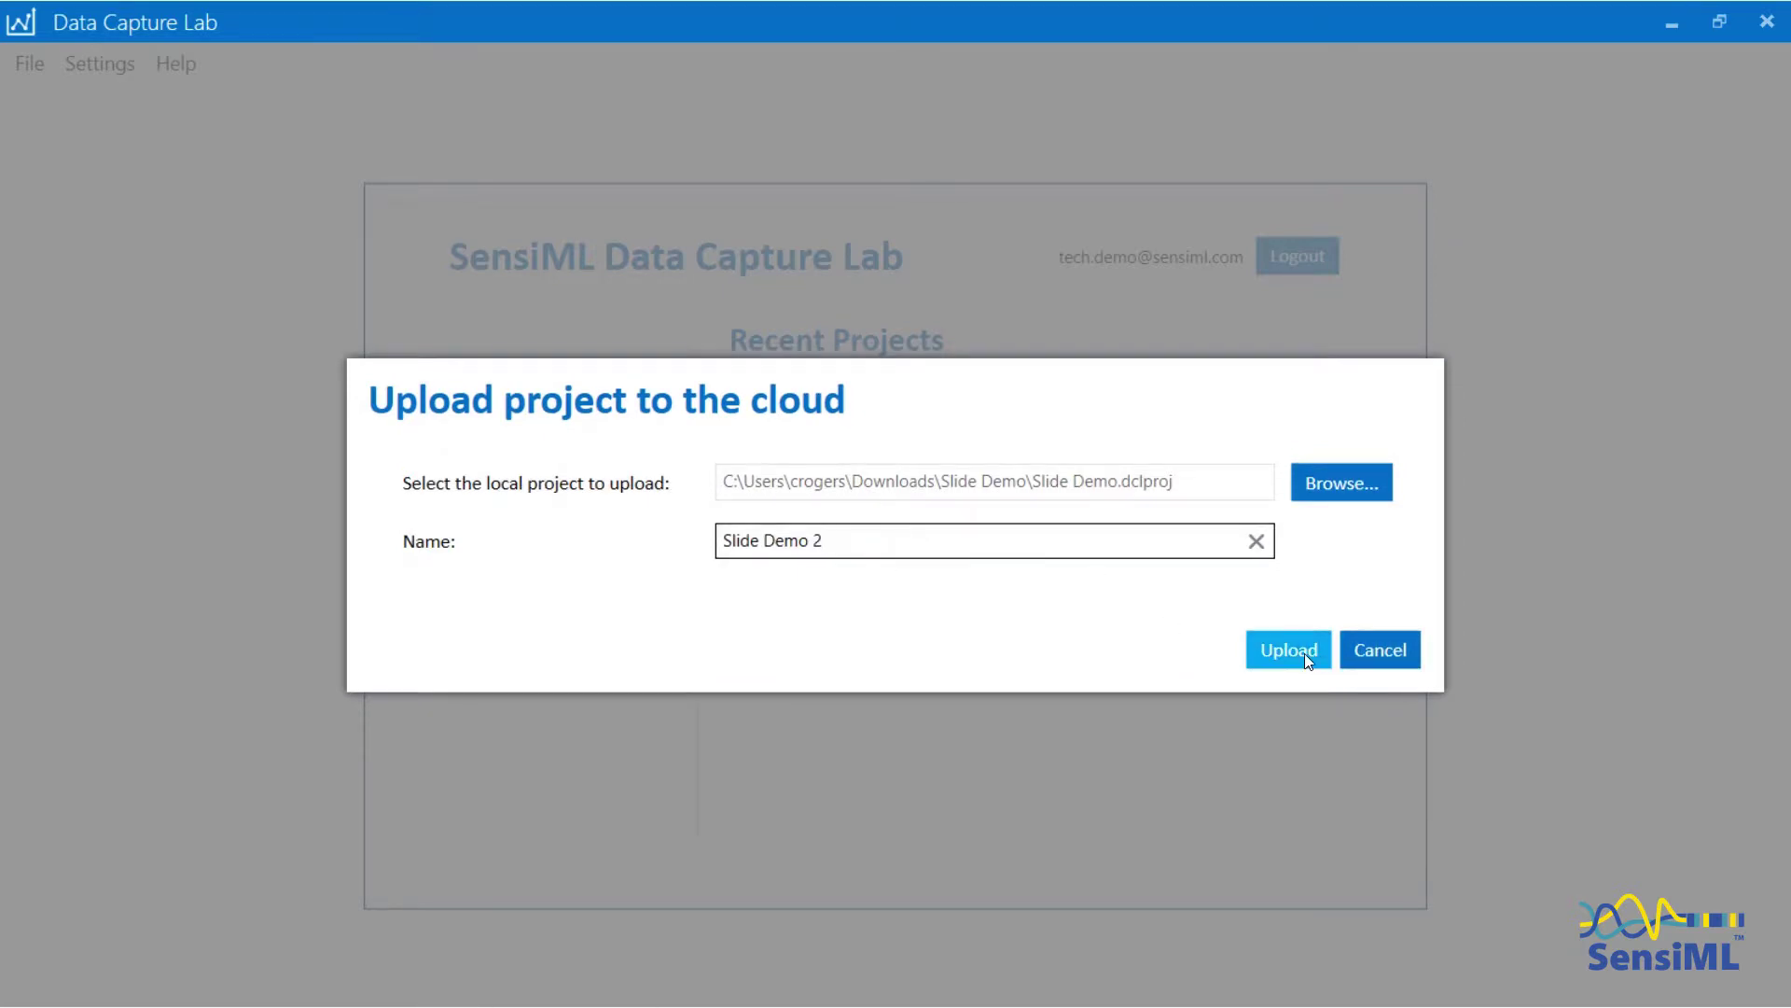
left_click(1304, 654)
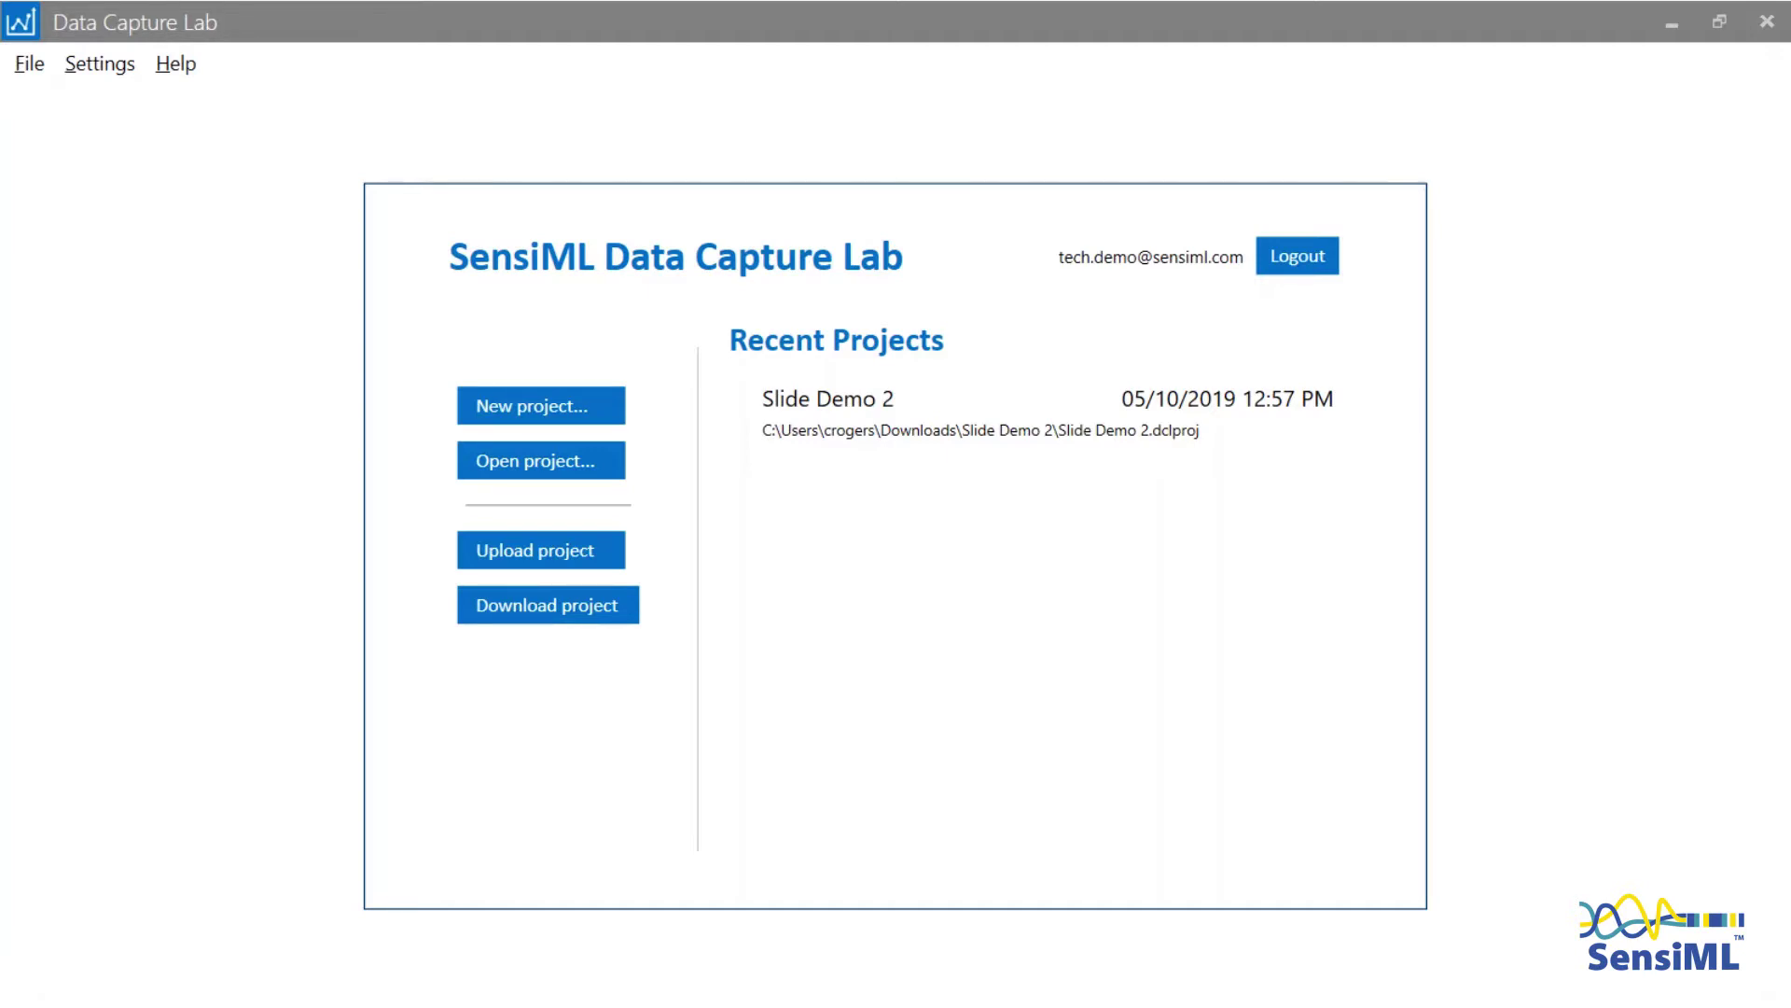
Step: Create a new project named MyProject in the default location
left_click(551, 405)
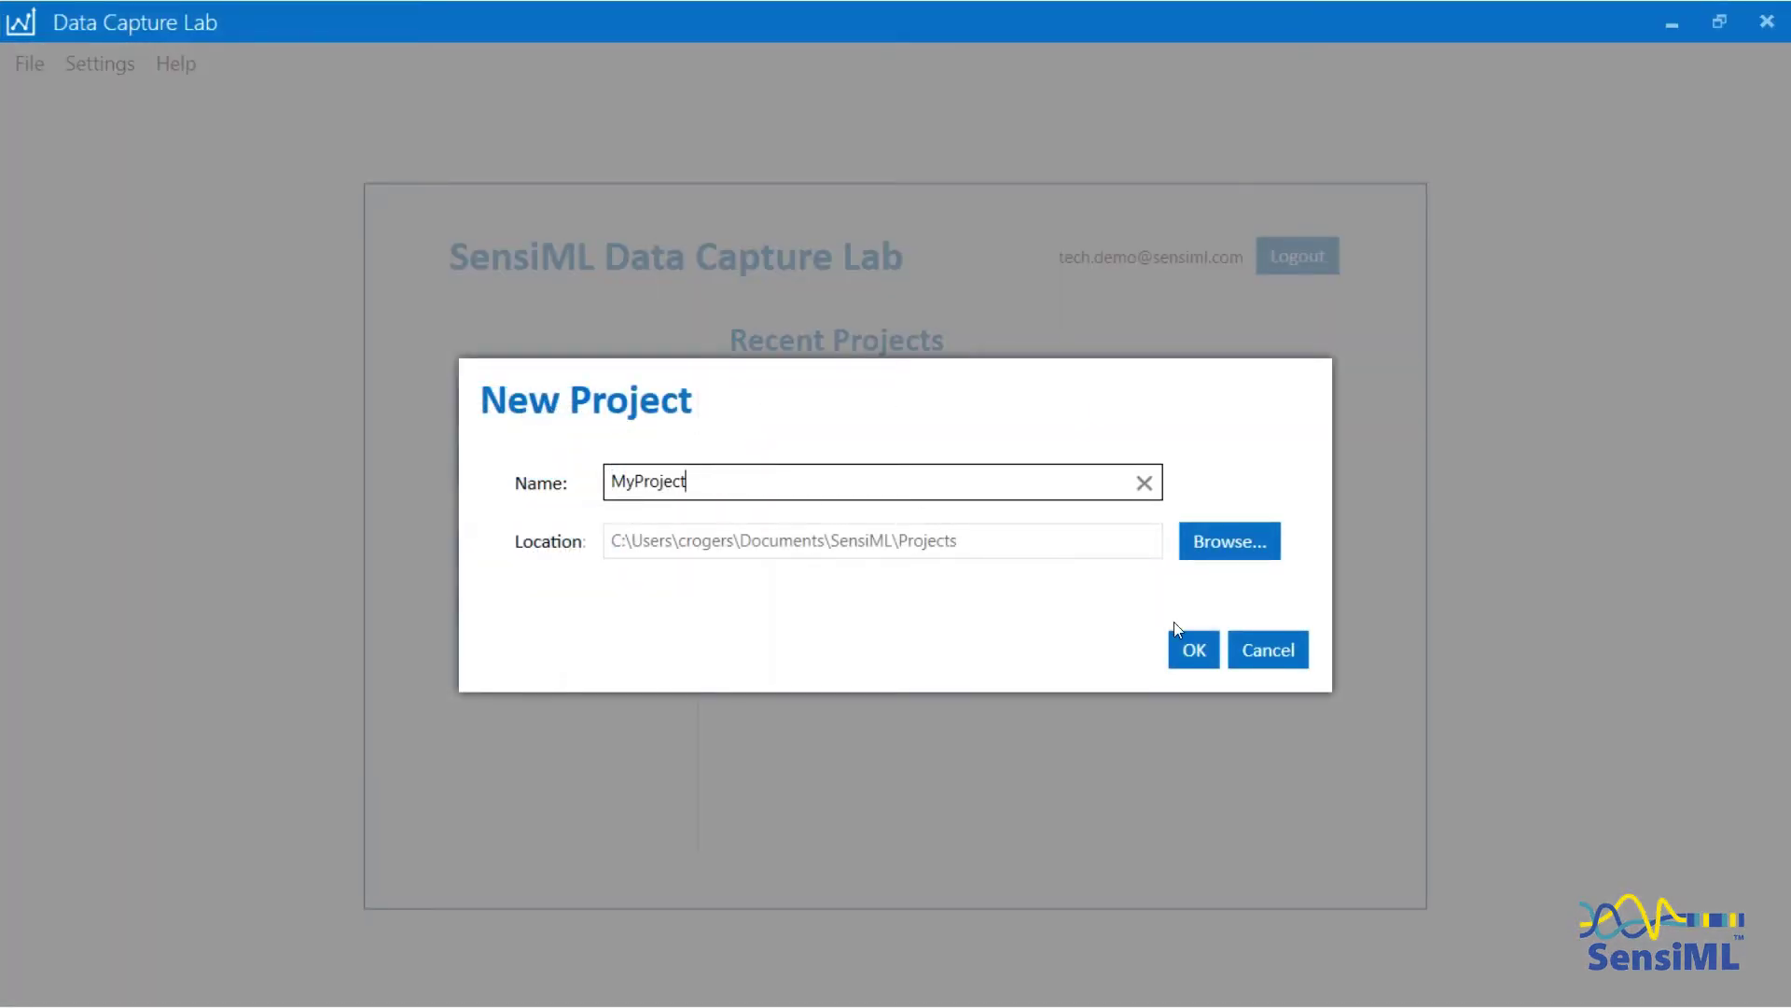
left_click(1200, 650)
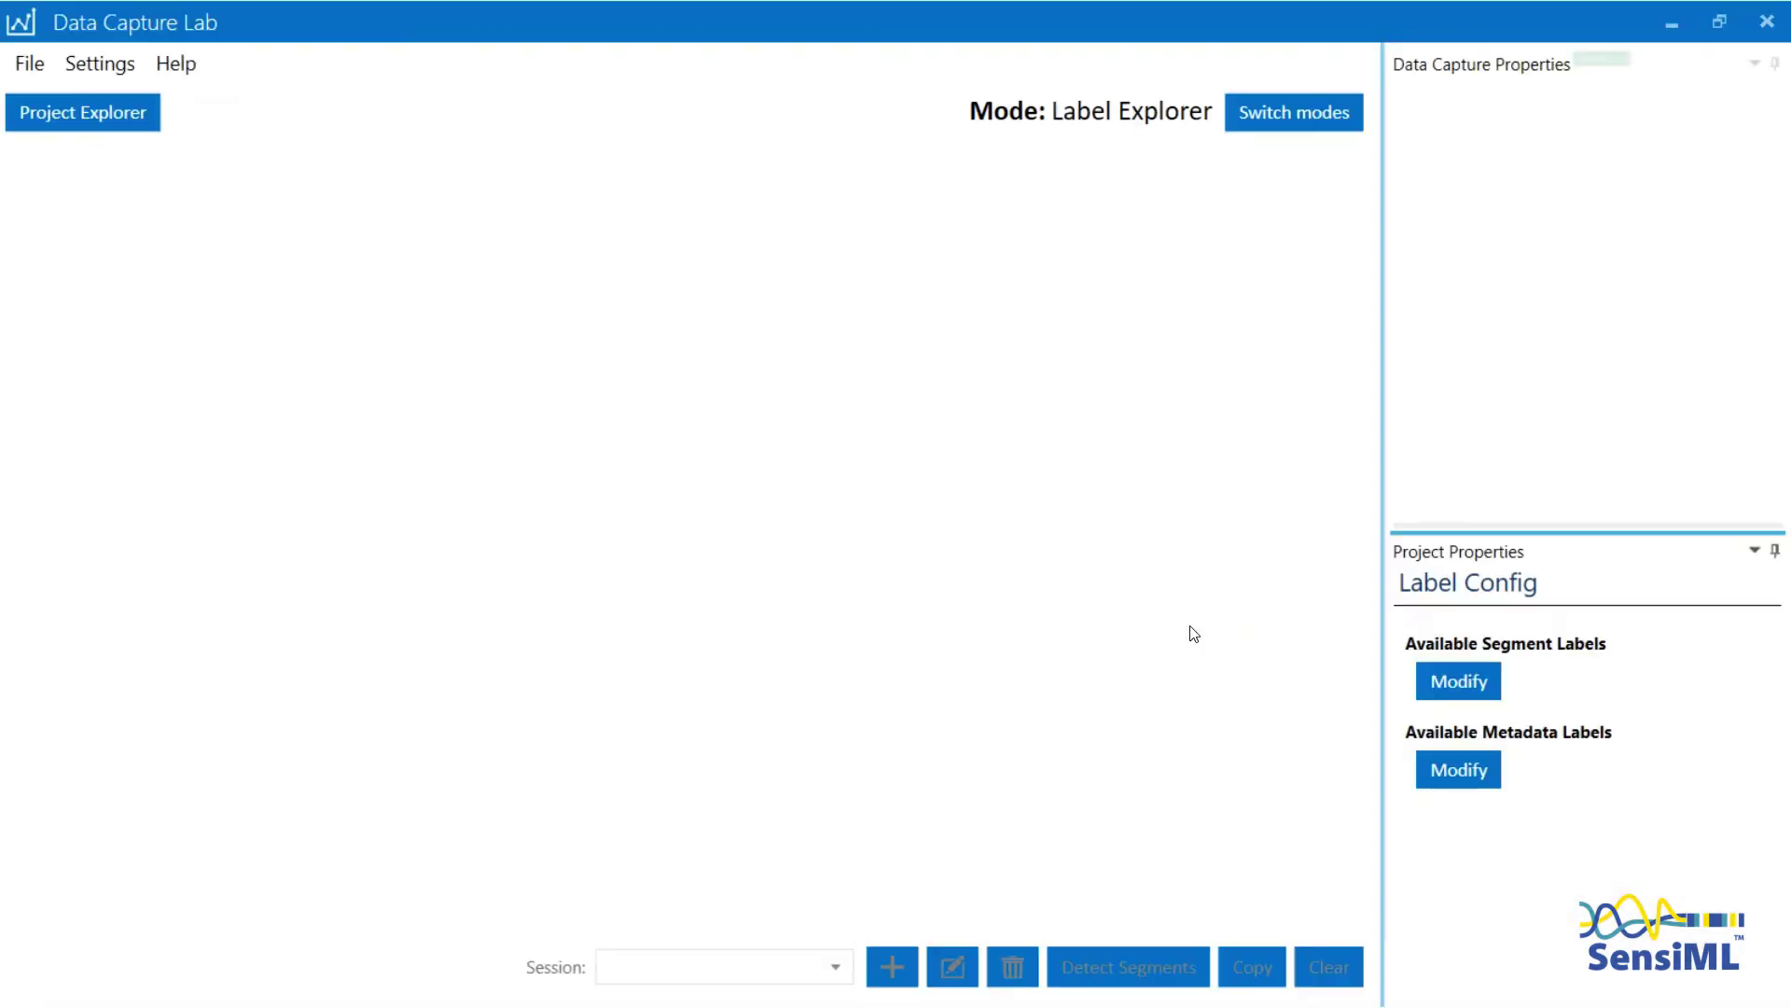